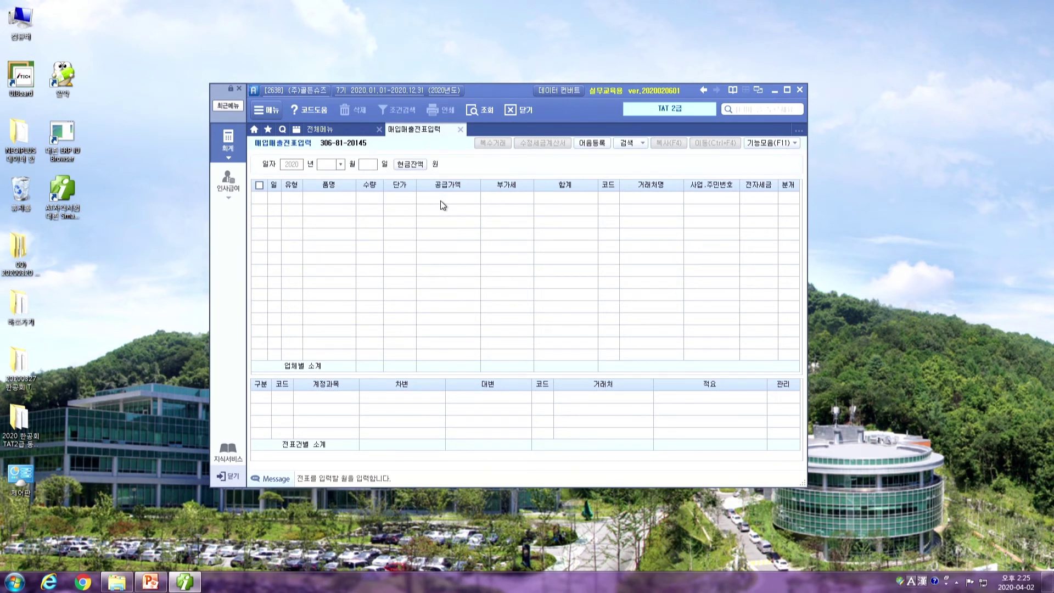
- Start a sales voucher dated July 30, 2020 with transaction type 16 (수출, export)
type("7")
key("Return")
type("30")
key("Return")
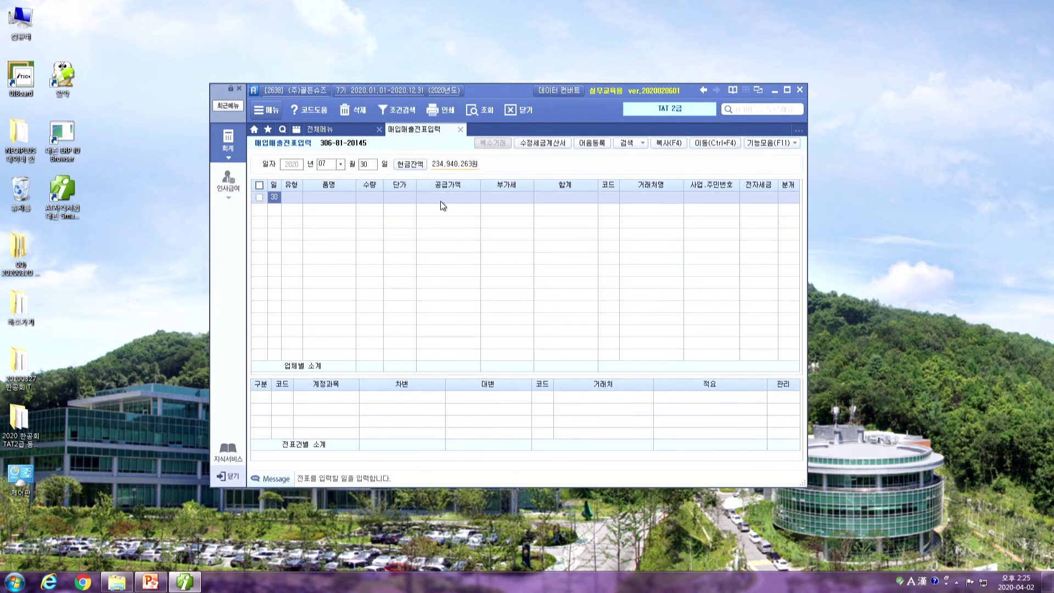
key("Return")
type("16")
key("Return")
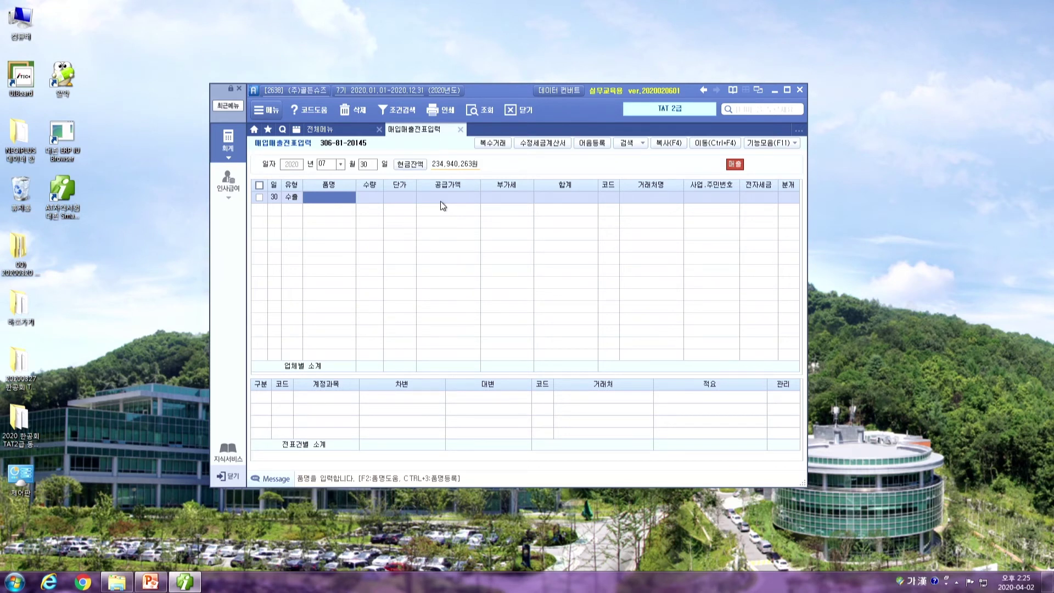
- Enter 건강신발 as the voucher's item name, leaving quantity and unit price blank
type("건강시ㄴ바ㄹ")
key("Return")
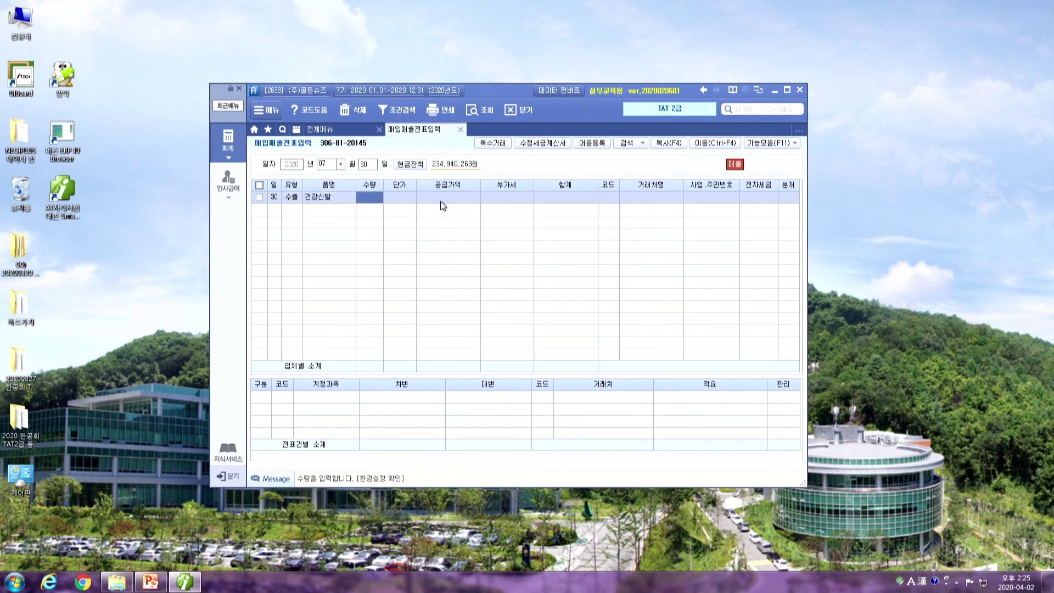
key("Return")
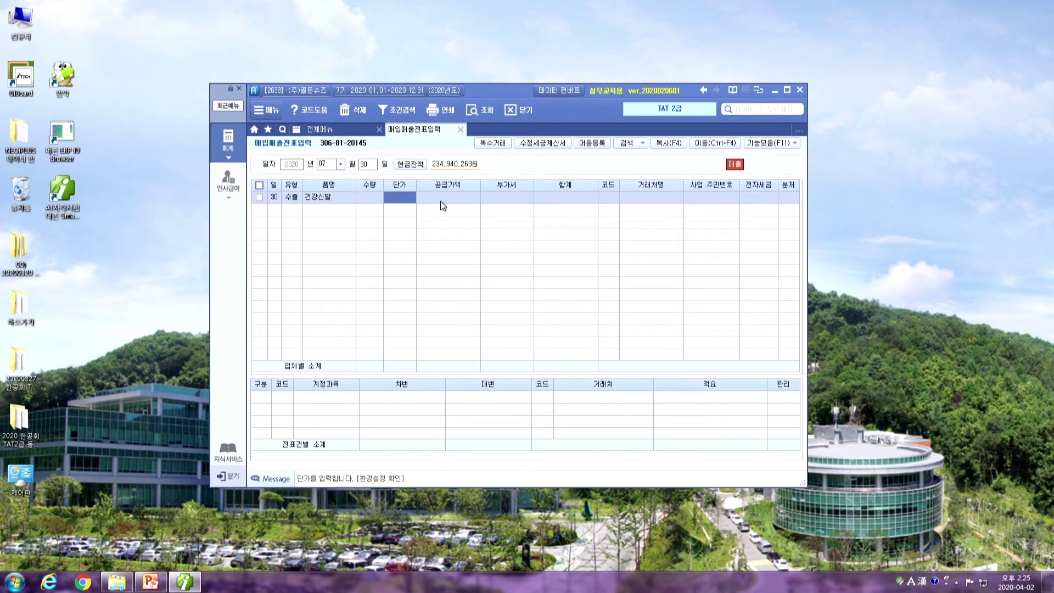
key("Return")
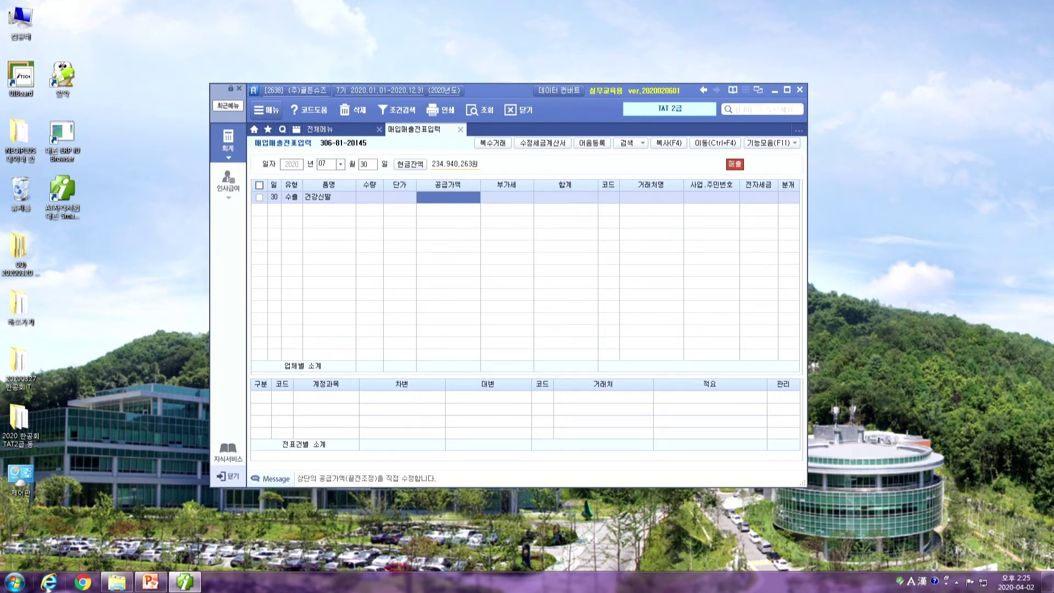
- Calculate 780000 × 11 in the Windows calculator
left_click(21, 584)
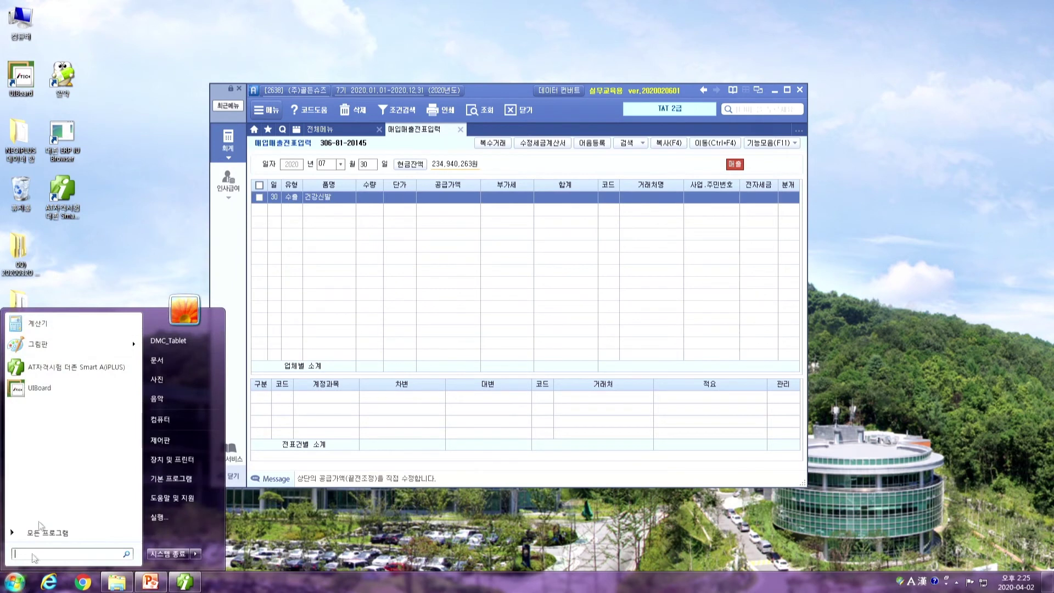
left_click(73, 325)
left_click_drag(285, 120, 341, 251)
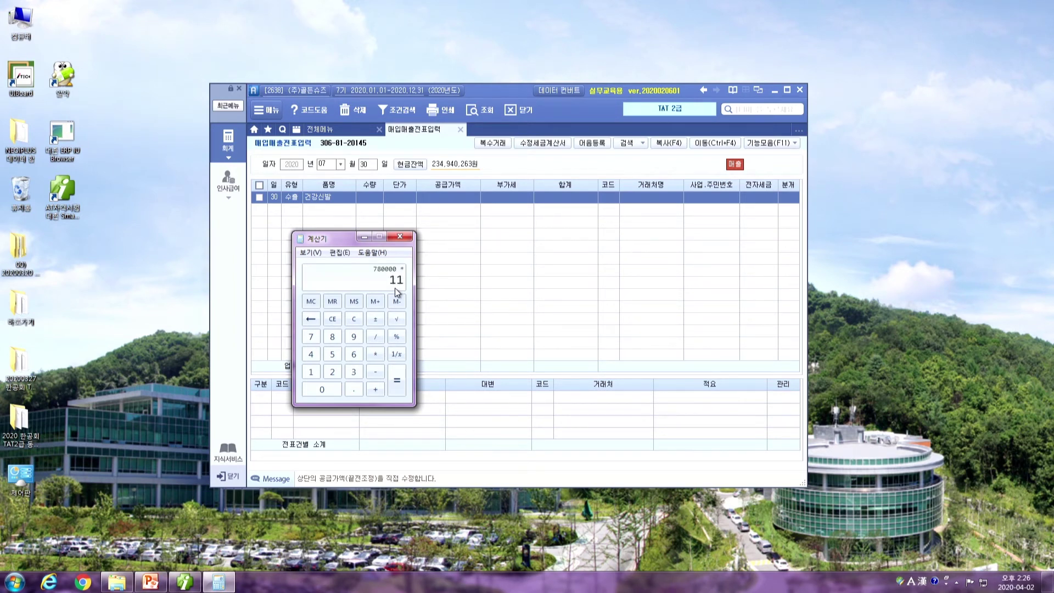
key("Return")
- Set the supply value (공급가액) of the export line to 8,580,000 in the voucher
left_click(439, 197)
type("8,580,")
type("000")
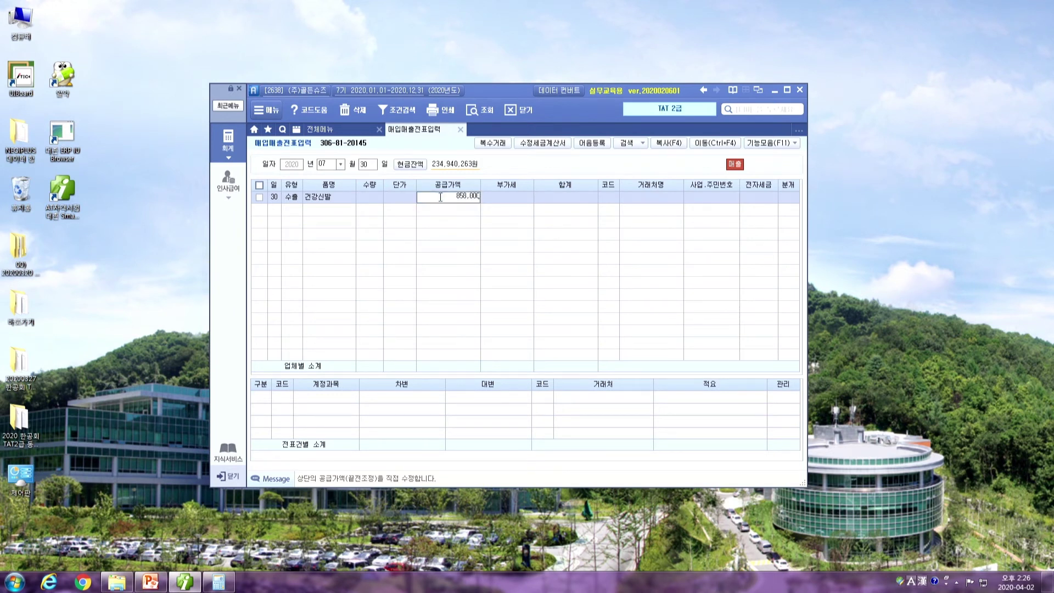
key("Return")
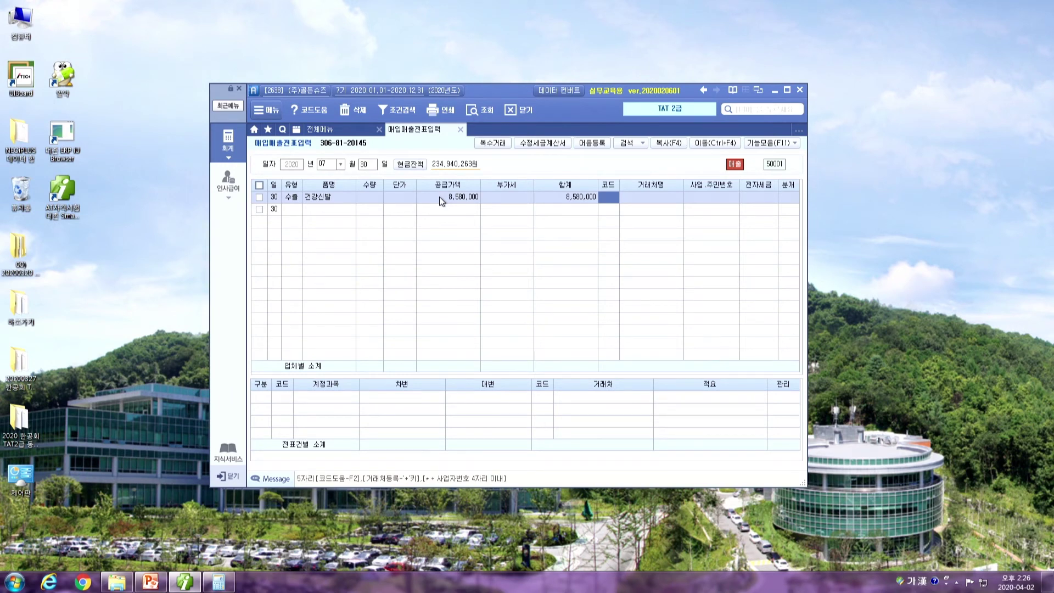
- Assign 동경기업 as the customer of the export line, leaving the electronic tax invoice field blank
type("동경")
key("Return")
key("Return")
key("Return")
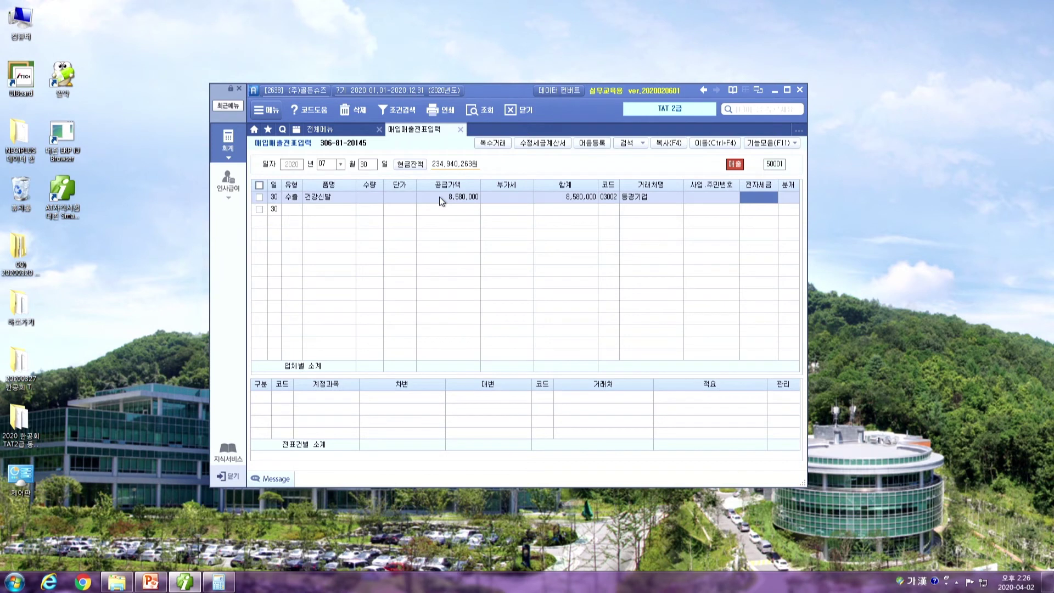
key("Return")
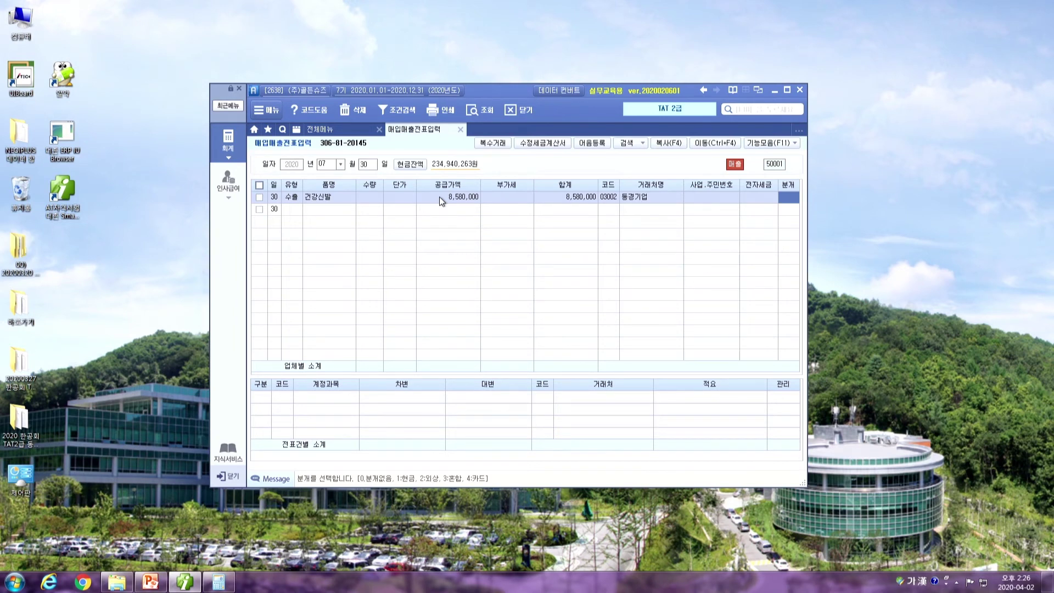
- Set the journal type to 2 (외상, on credit) and accept the journal entry with account 404 제품매출
type("2")
key("Return")
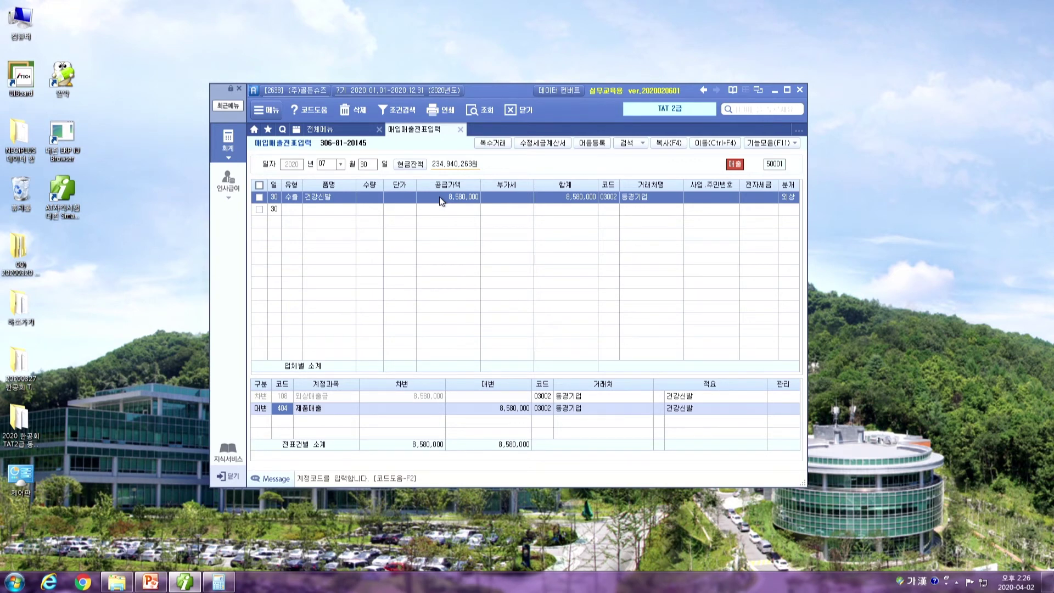
key("Return")
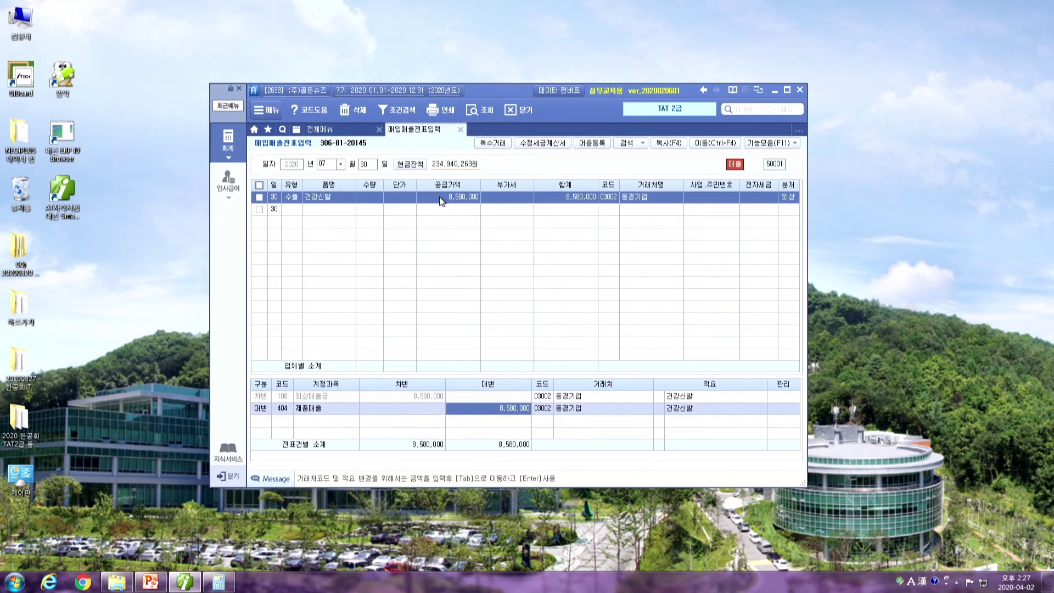
key("Return")
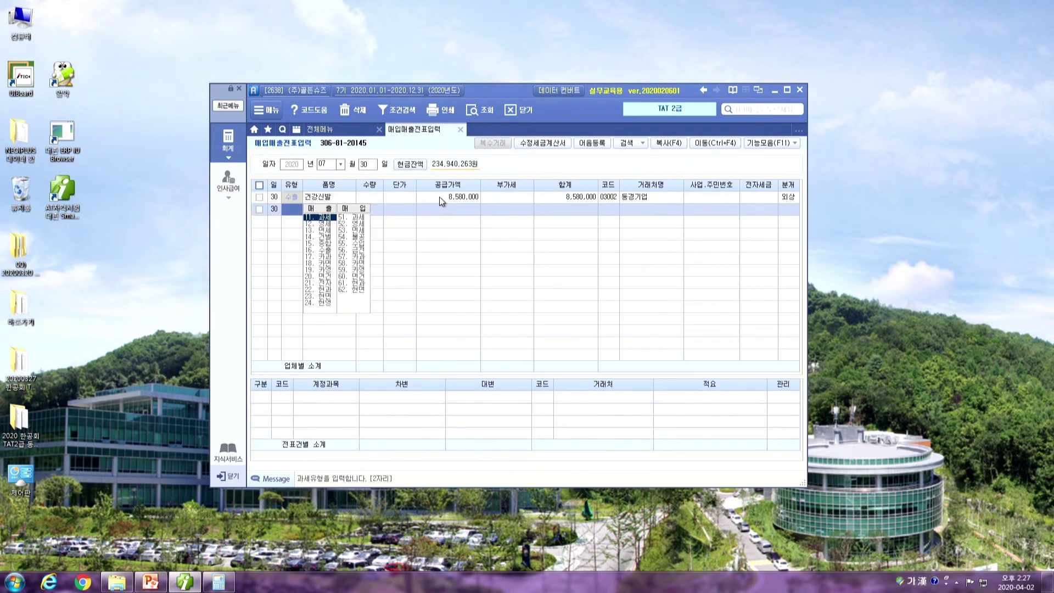
left_click(345, 195)
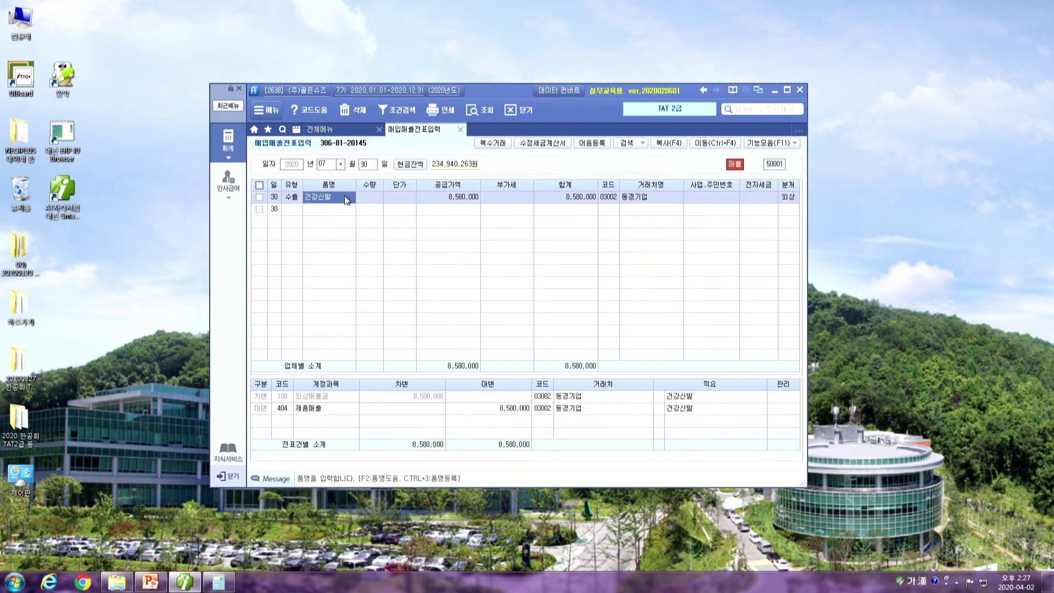
- Open the export performance statement (수출실적명세서) and set its period to July through September 2020
left_click(315, 129)
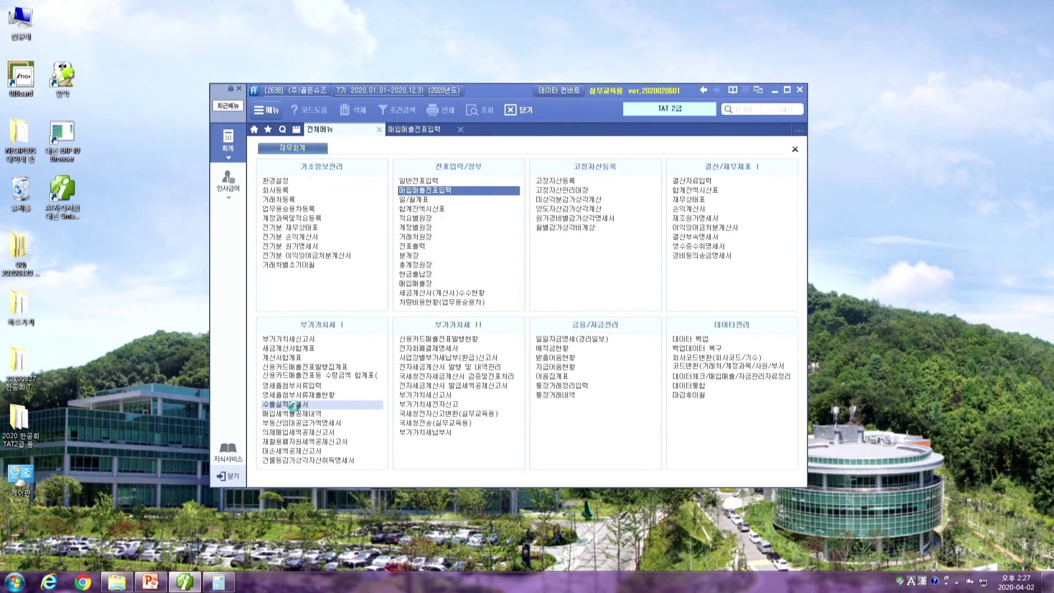
left_click(295, 405)
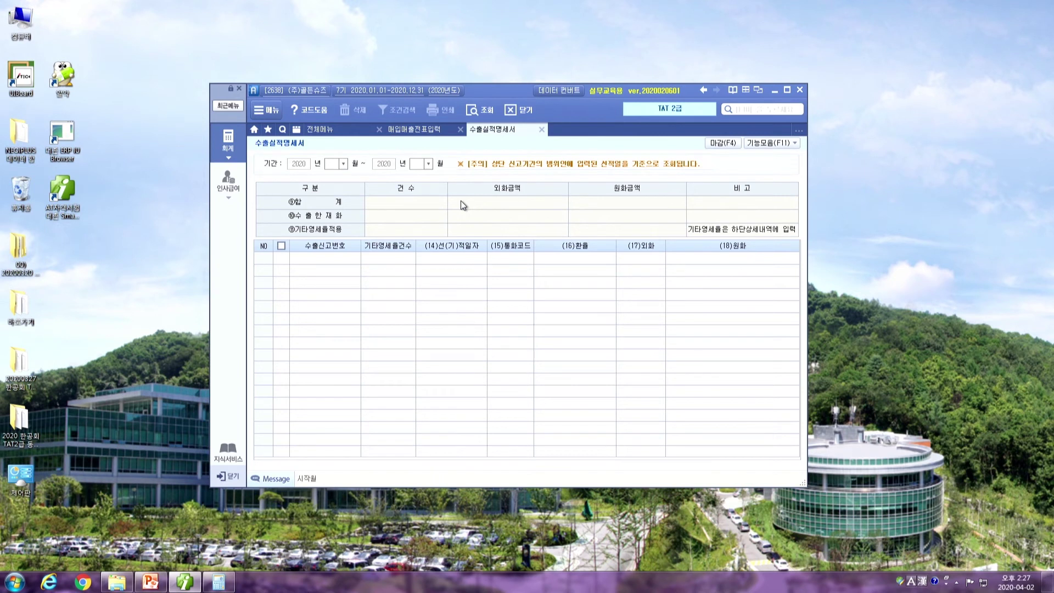
type("7")
type("09")
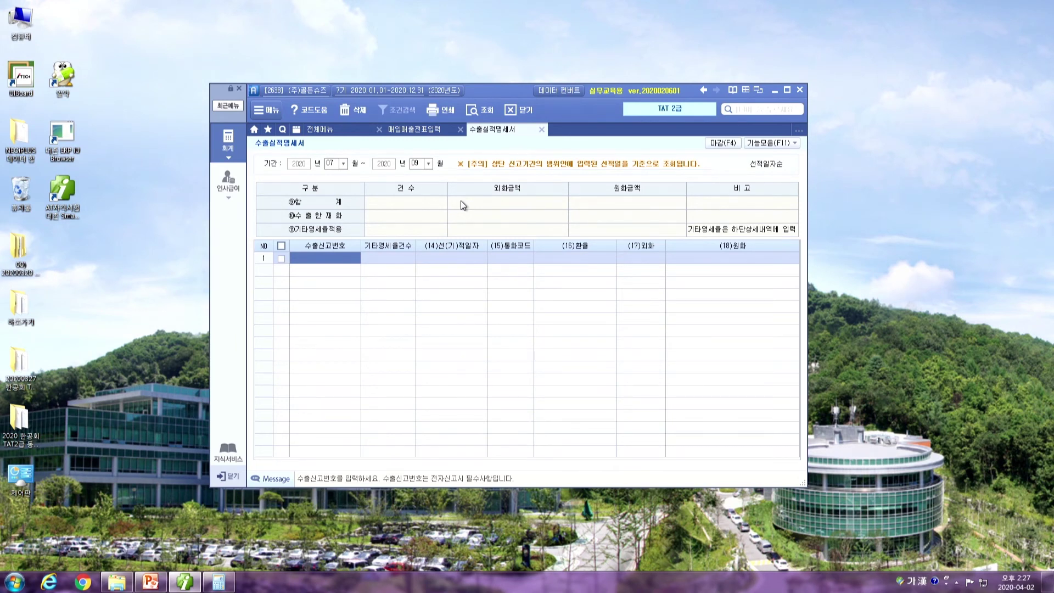
- Enter the export declaration number and the shipping date 2020-07-30 in the first row
type("092-12-1")
type("8-00588")
type("87-")
type("4")
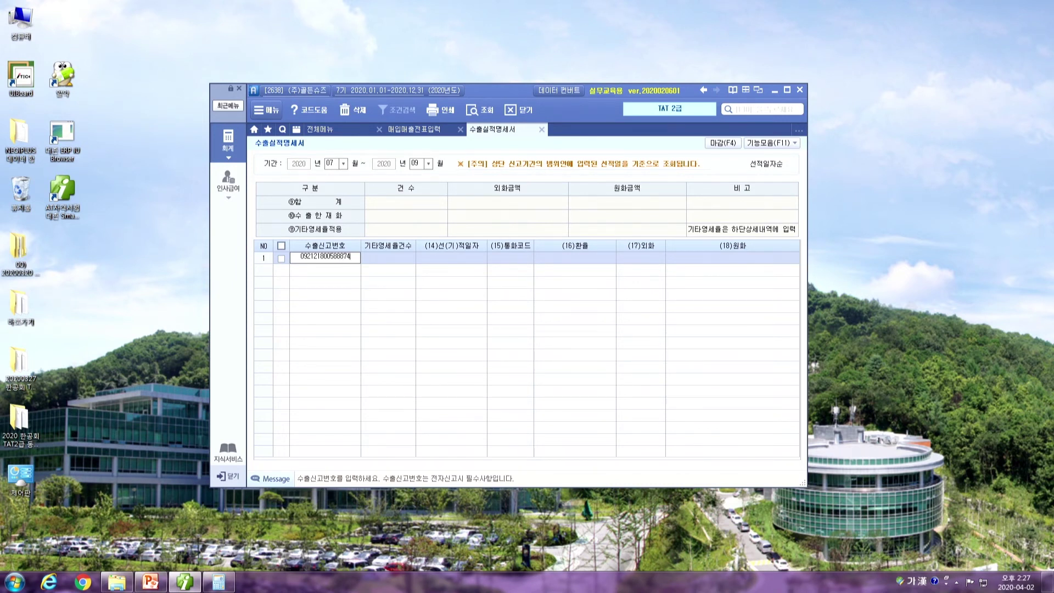
key("Return")
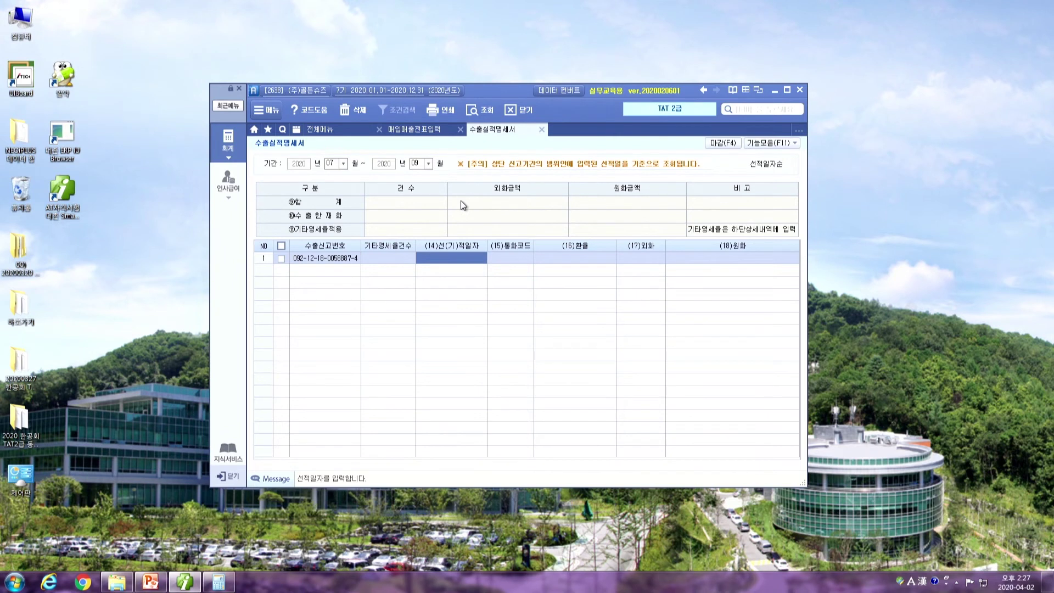
type("2020073")
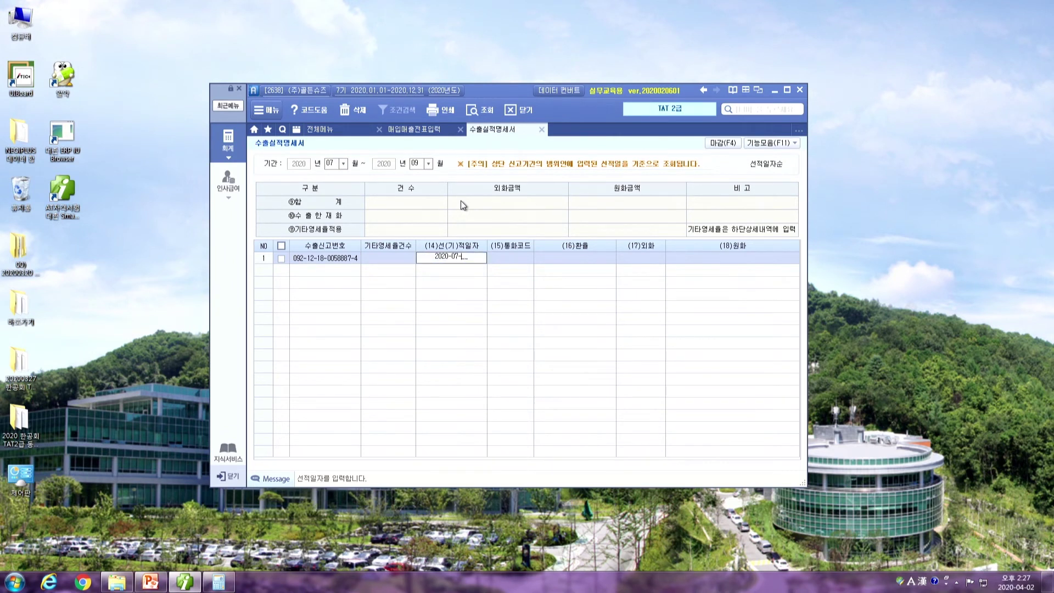
type("1")
key("Return")
- Look up 일본 in the currency code list and set the row's currency to JPY
key("F2")
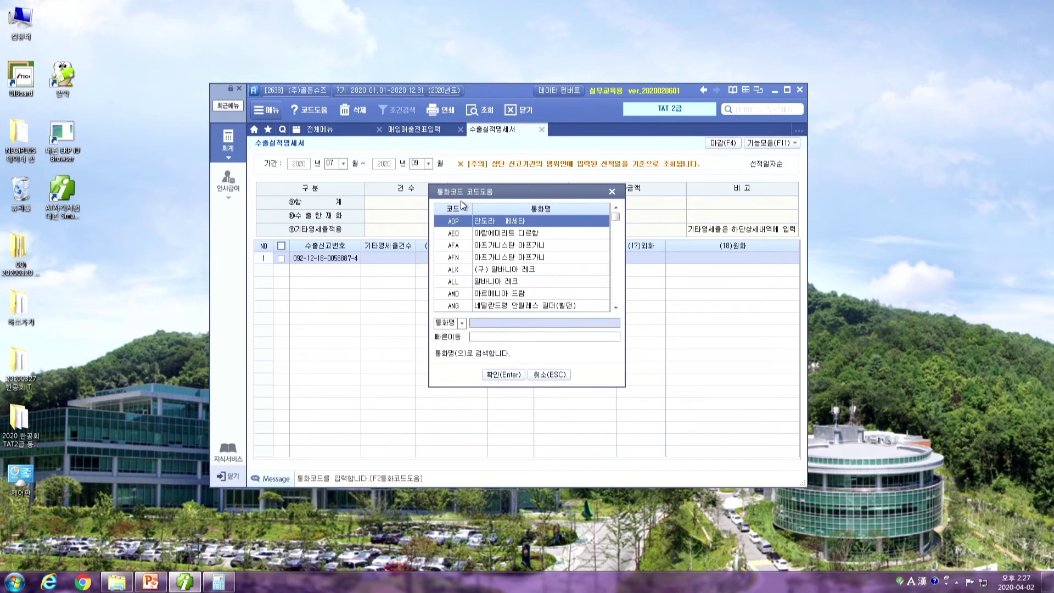
type("alrnr")
key("BackSpace")
key("BackSpace")
key("BackSpace")
key("BackSpace")
key("BackSpace")
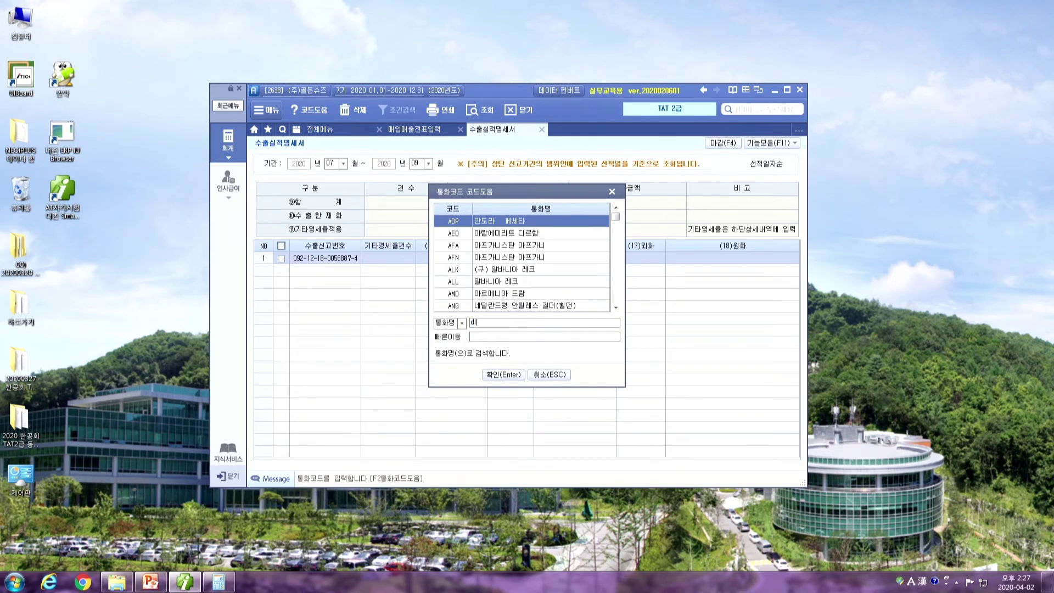
type("일본")
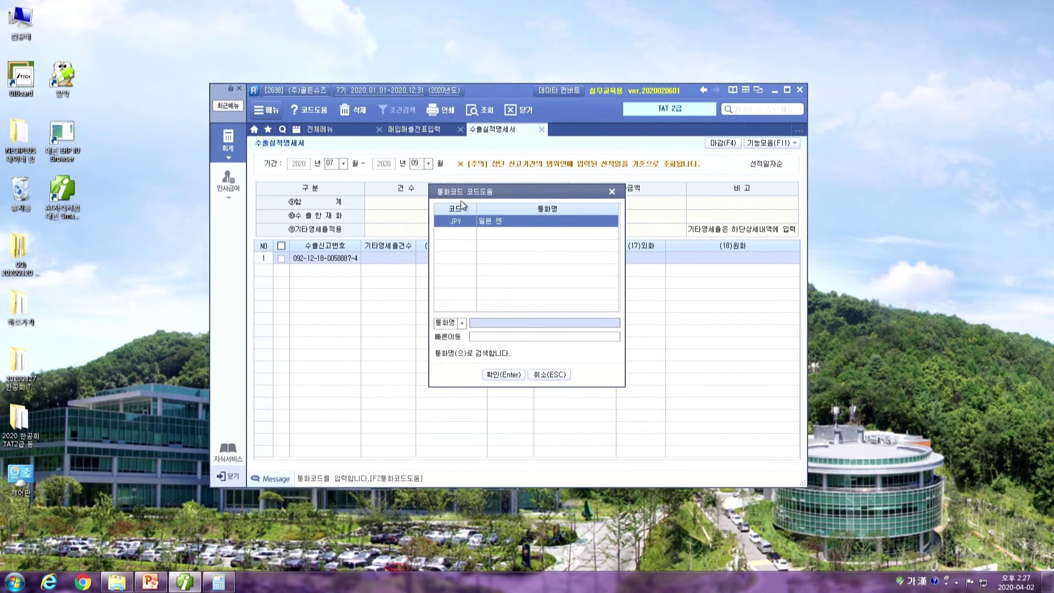
key("Return")
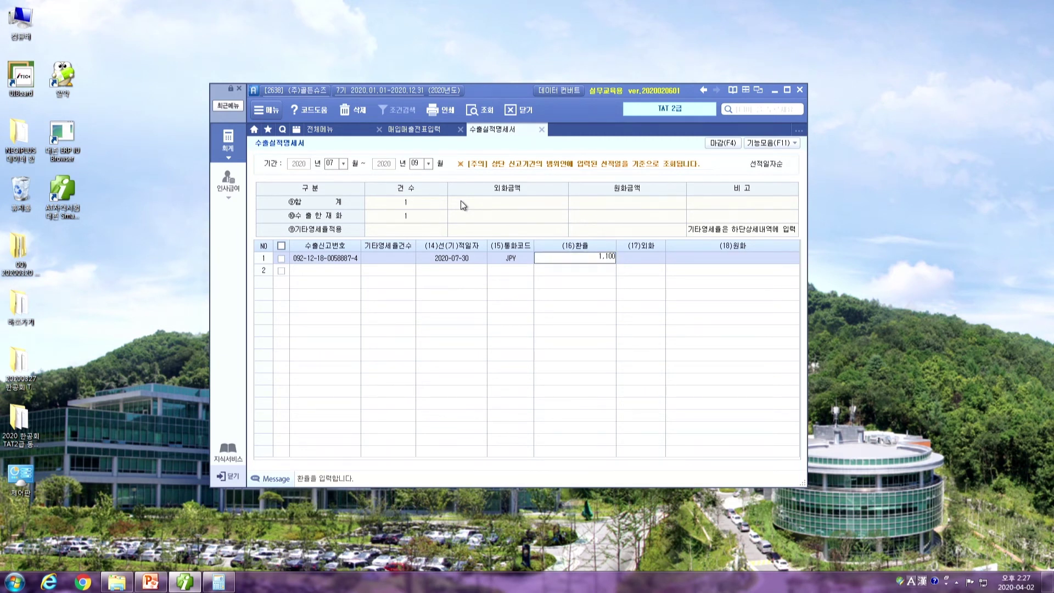
- Enter an exchange rate of 1,100 and a foreign currency amount of 780,000 for the JPY row
key("Return")
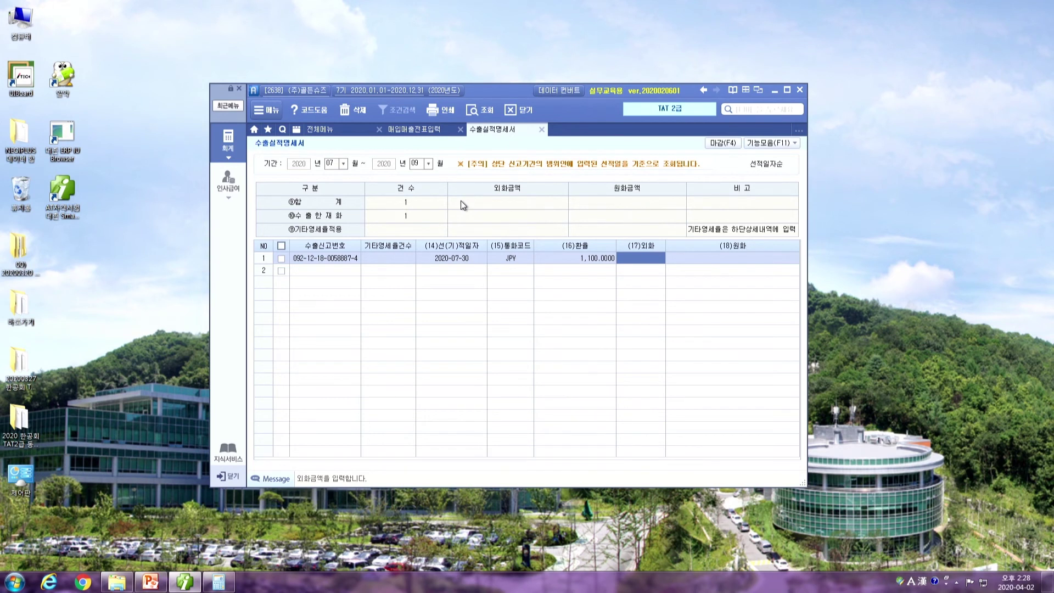
type("780000")
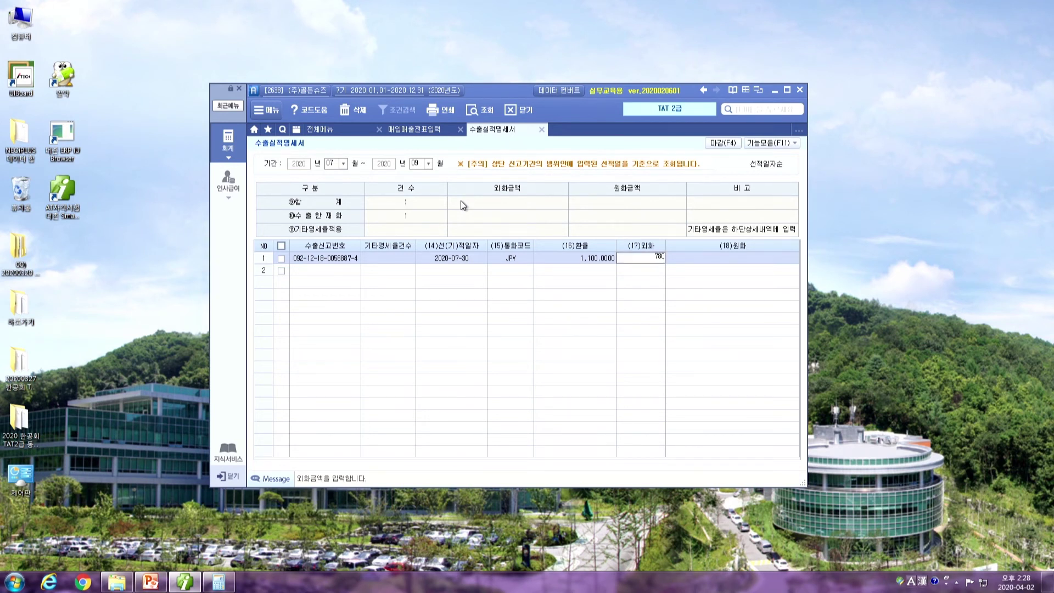
key("Return")
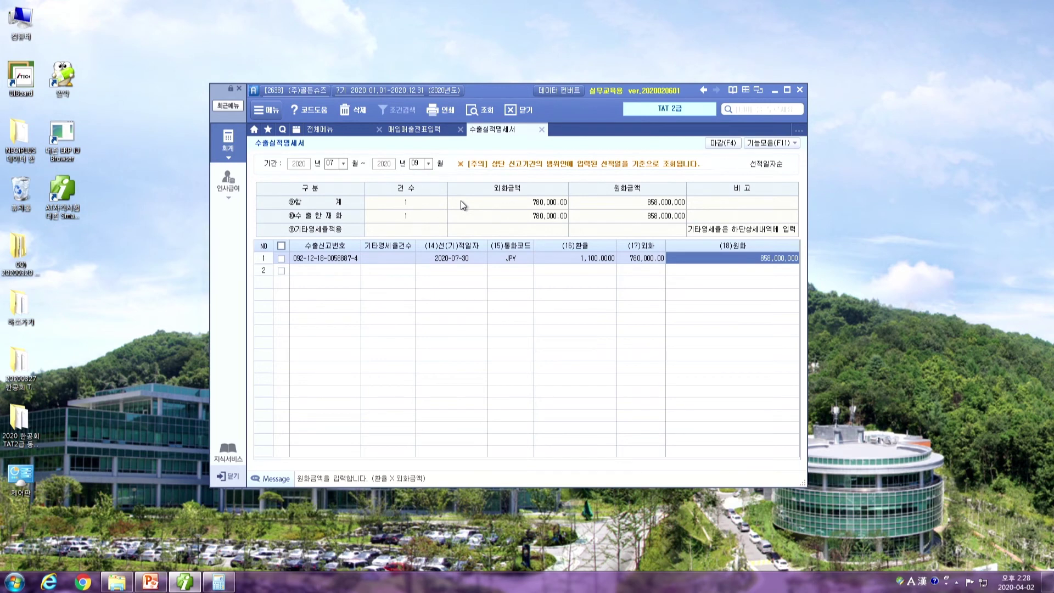
- Correct the exchange rate of the JPY row to 11 and complete the row
left_click(639, 262)
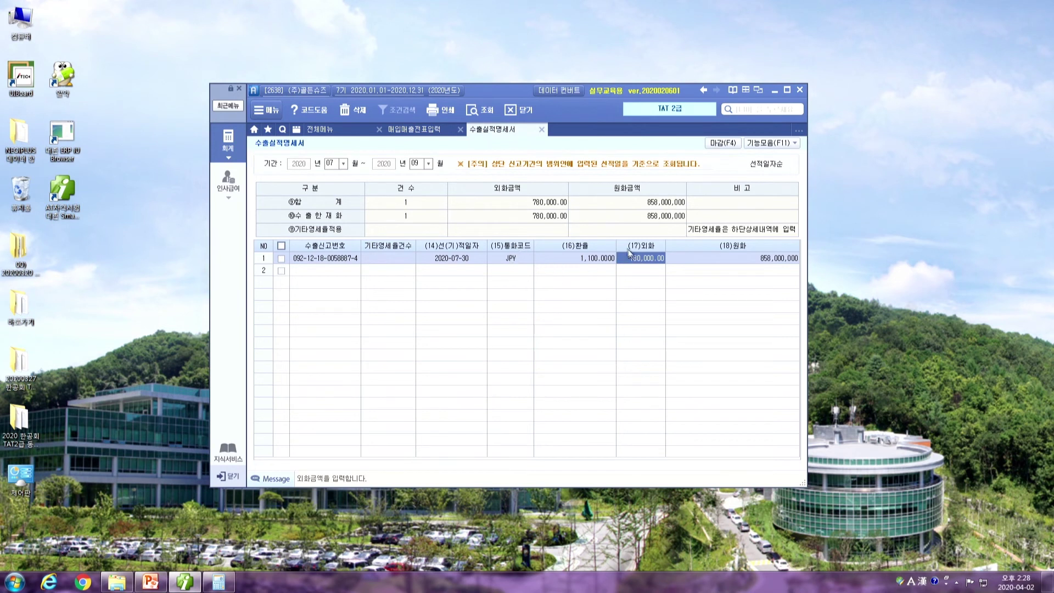
left_click(599, 262)
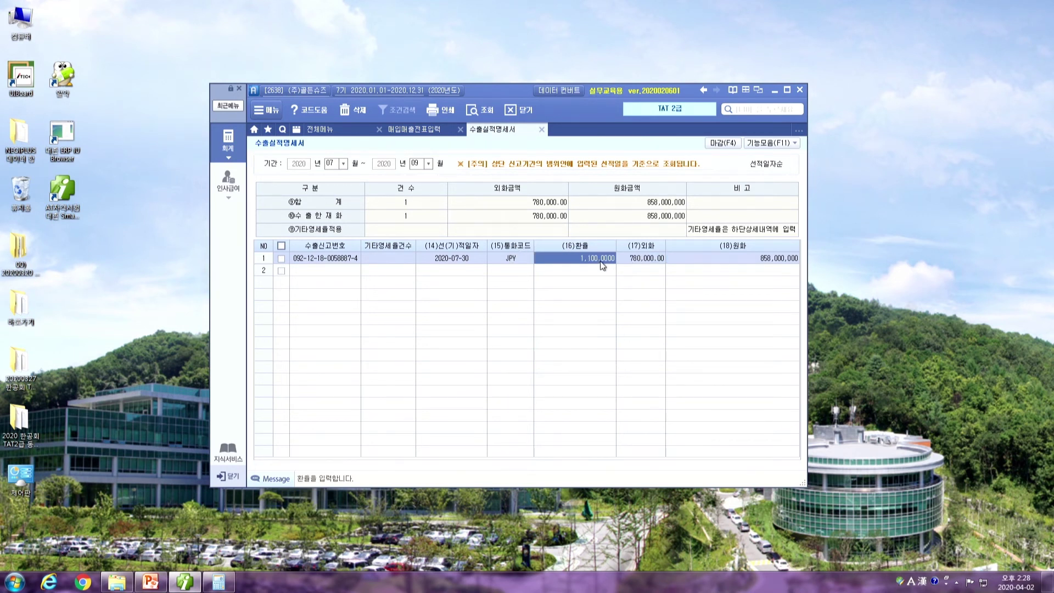
type("11")
key("Return")
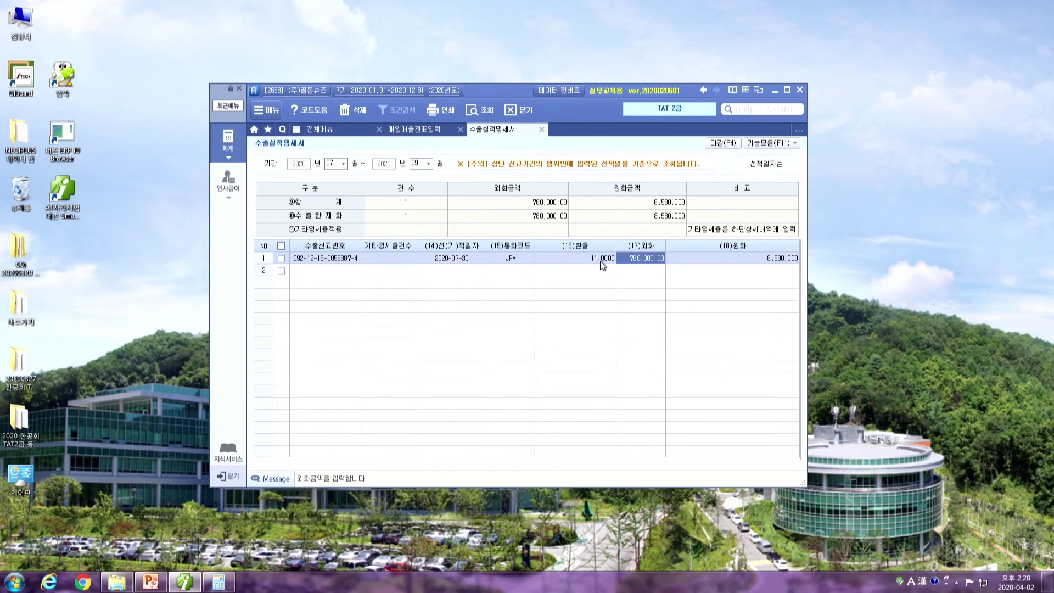
left_click(601, 261)
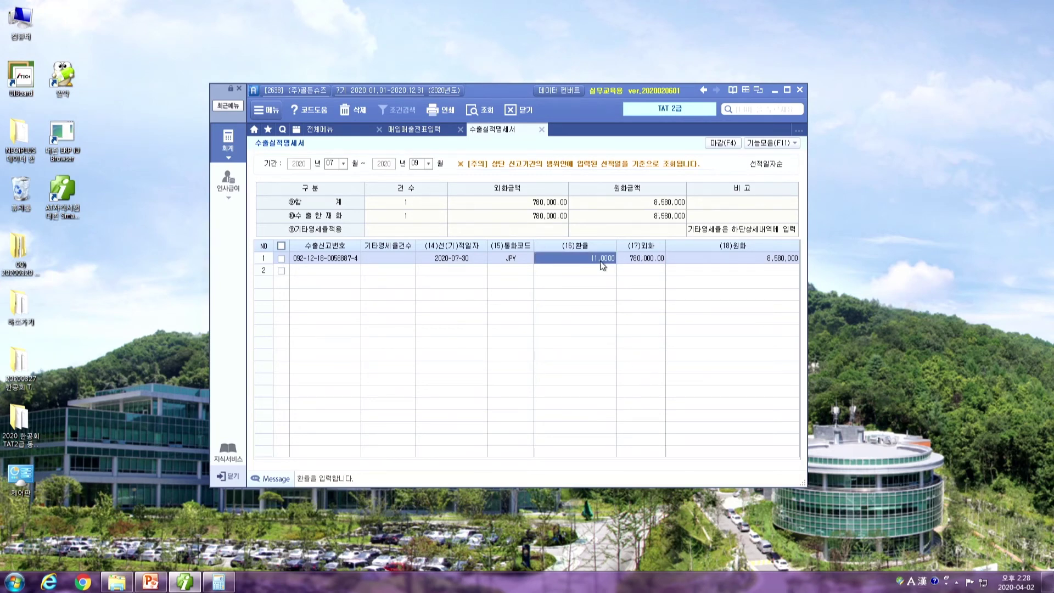
key("Return")
key("Return")
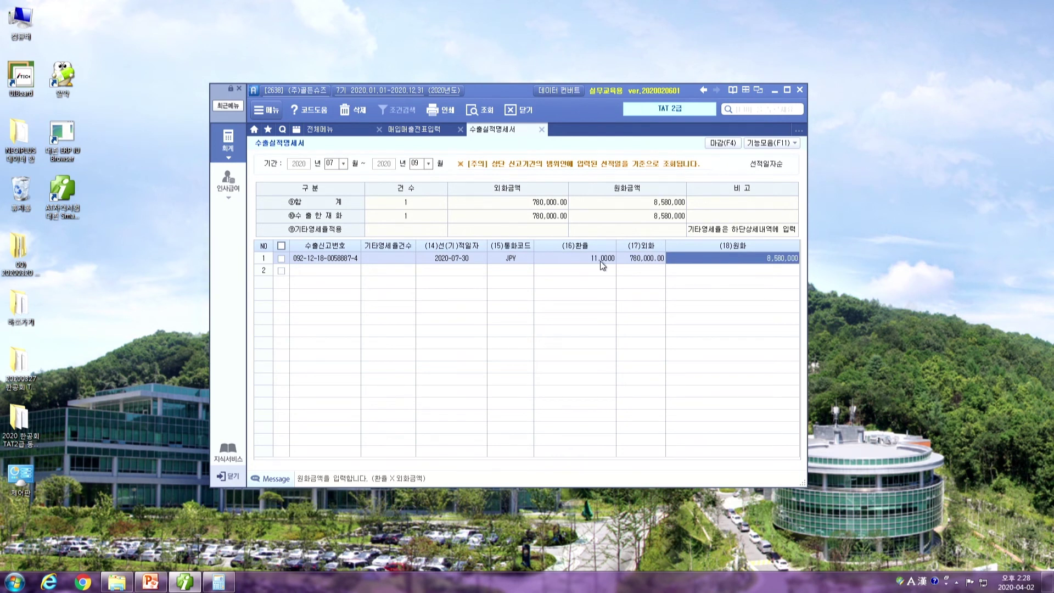
key("Return")
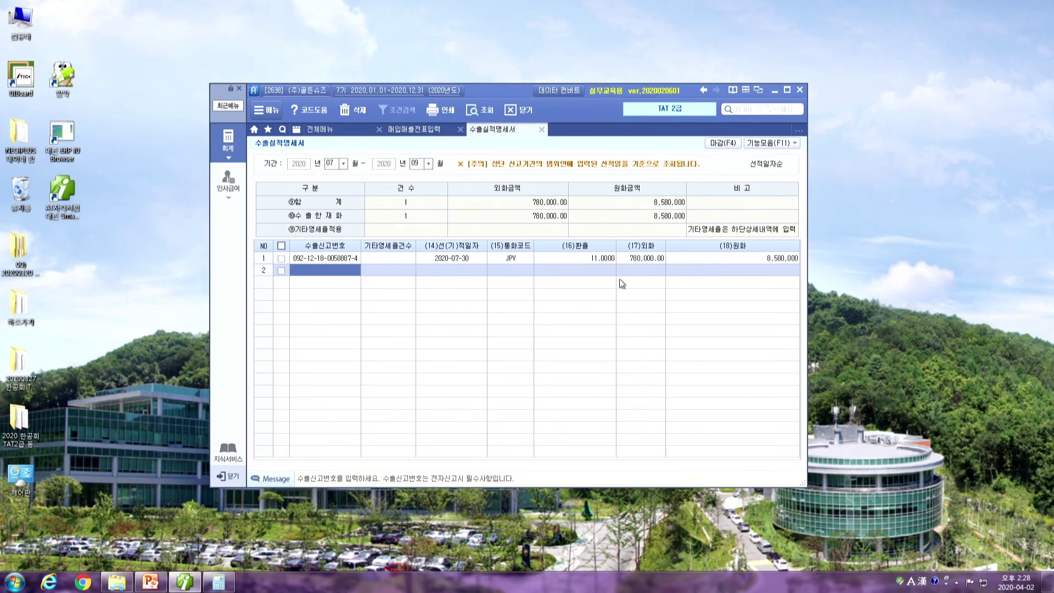
- Open the 부가가치세신고서 and load it for 2020-07-01 to 2020-09-30 as a regular return (1.정기신고)
left_click(313, 131)
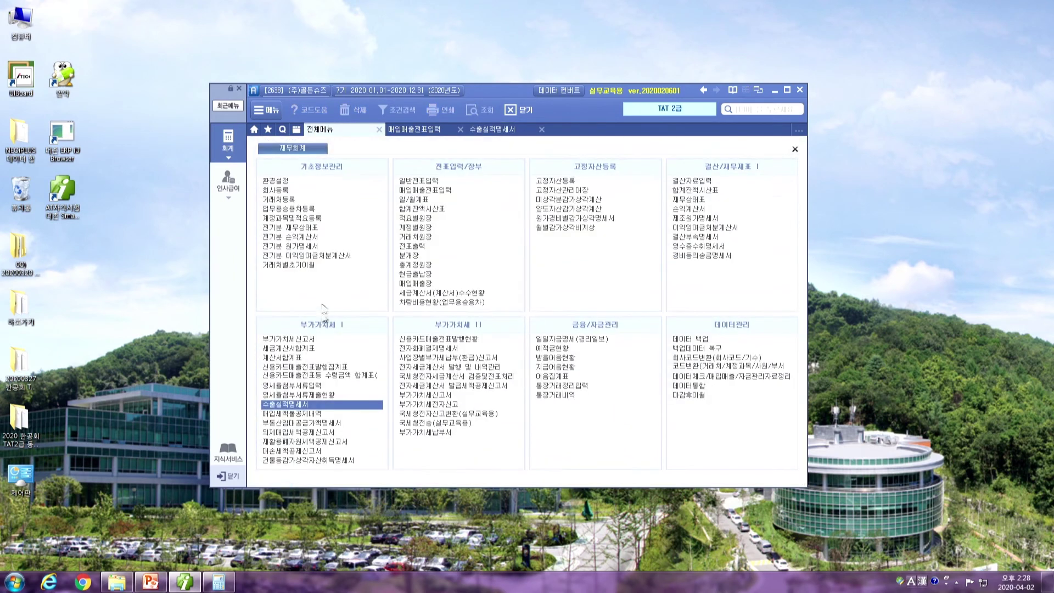
left_click(296, 340)
key("Return")
key("Return")
type("09")
key("Return")
type("30")
key("Return")
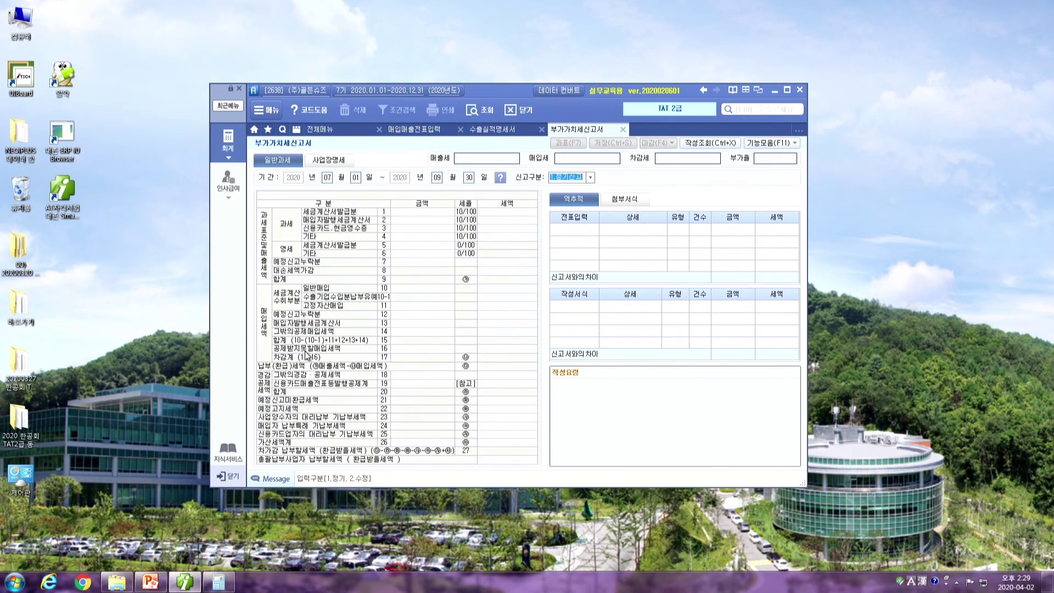
key("Return")
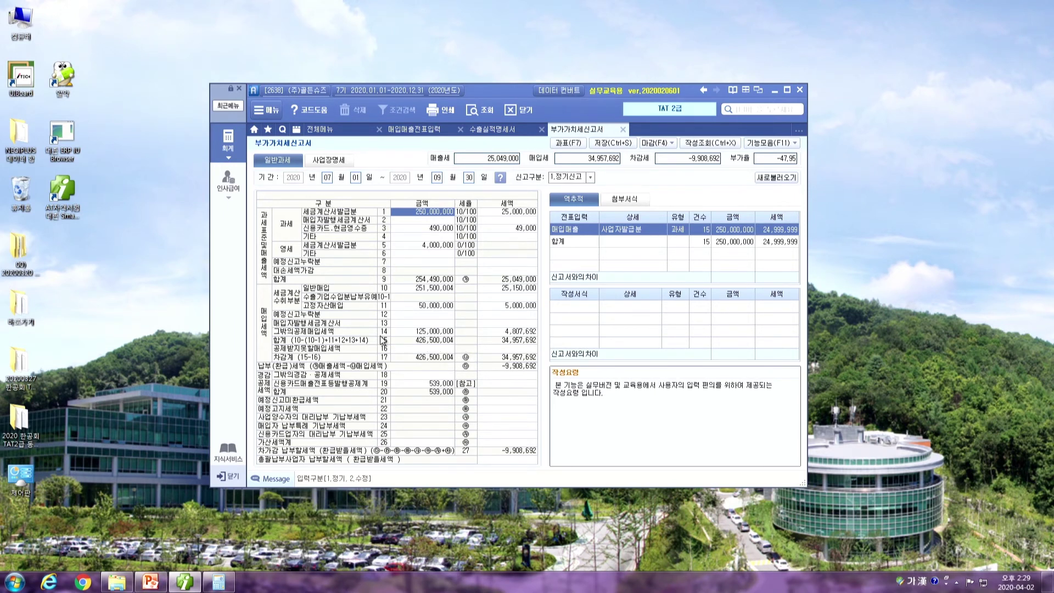
- Reload the VAT return from the recorded vouchers and check the source details of the zero-rated 기타 amount in row 6
left_click(413, 255)
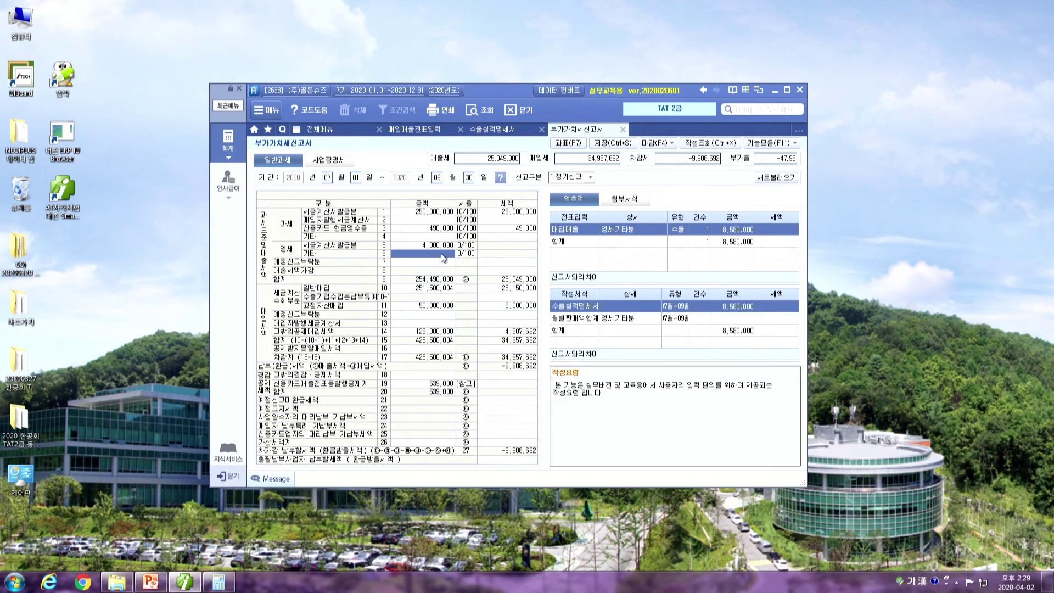
left_click(780, 178)
left_click(495, 317)
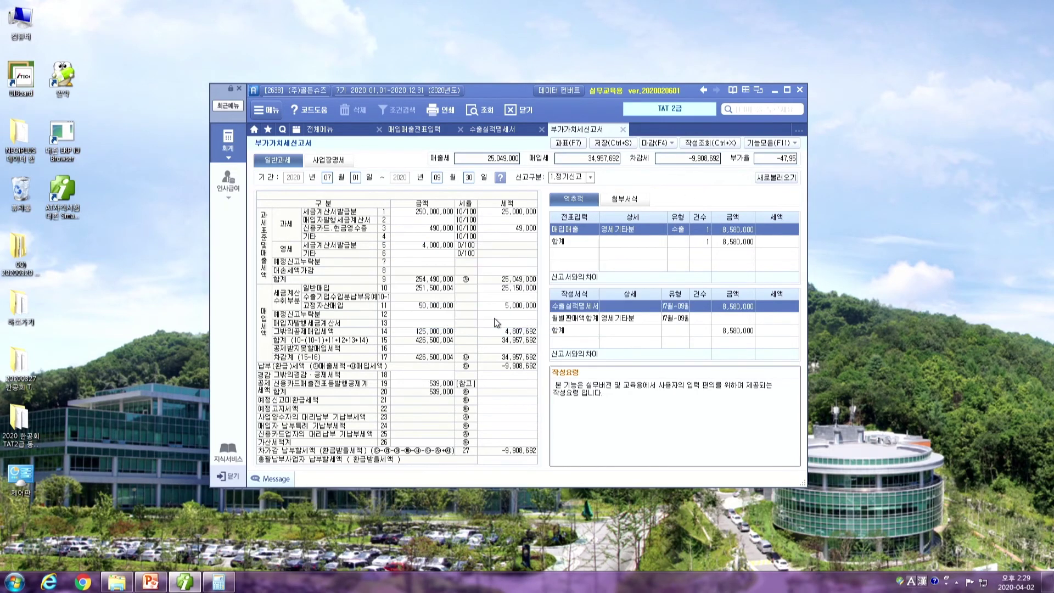
left_click(429, 253)
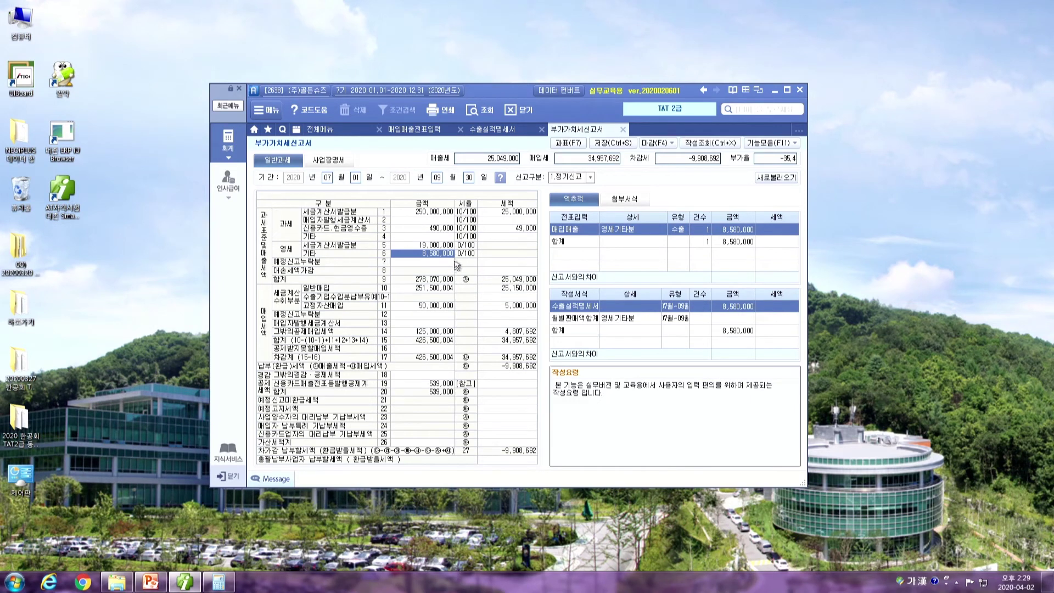
- Compare the July 30 export voucher with the VAT return and the export performance statement
left_click(418, 129)
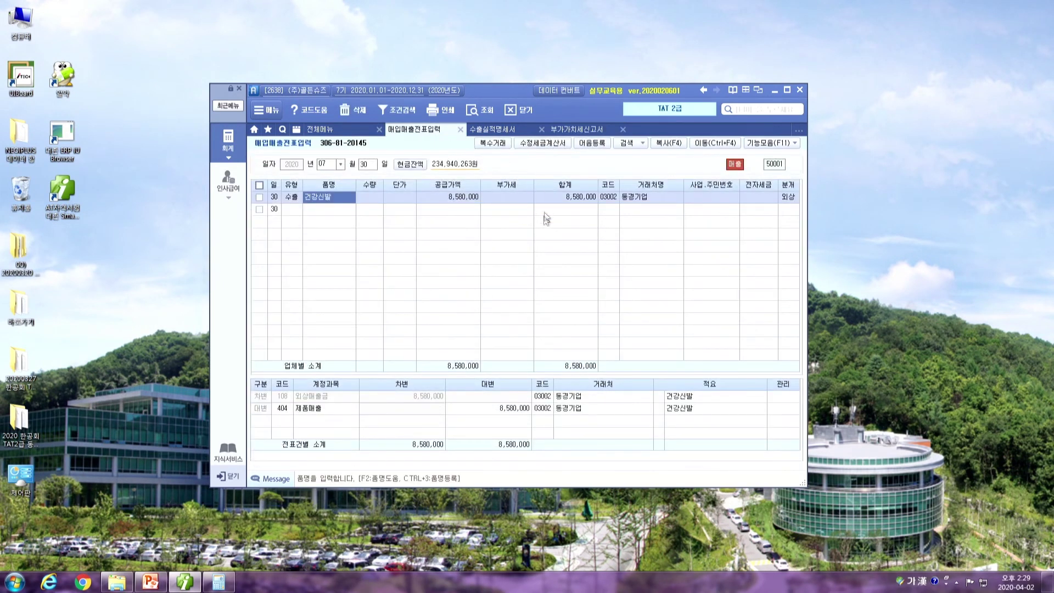
left_click(581, 130)
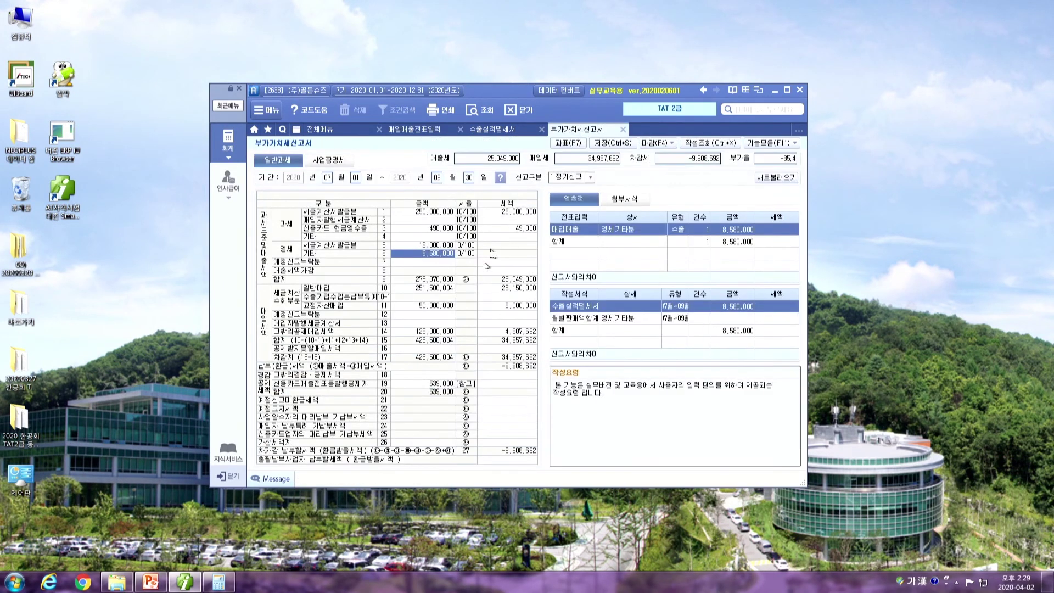
left_click(496, 129)
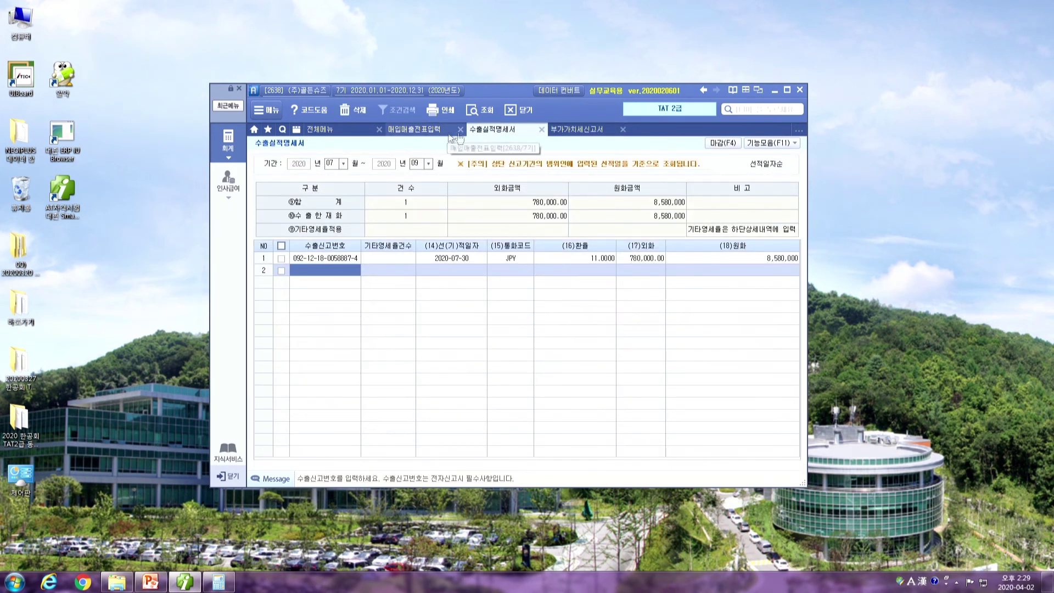
- Close the VAT return, the export performance statement and the purchase and sales voucher entry
left_click(623, 129)
left_click(502, 317)
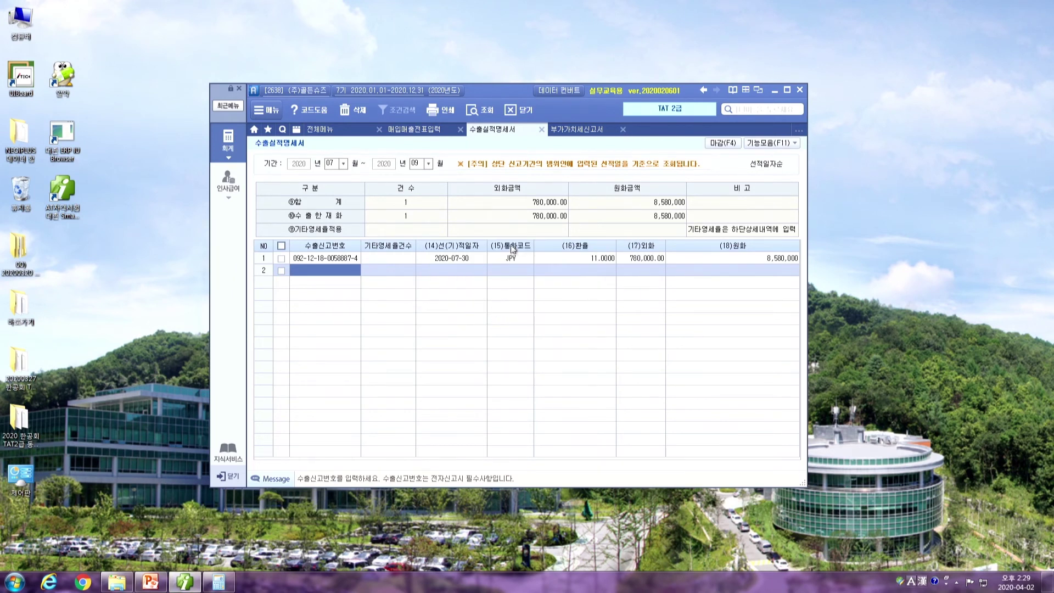
left_click(541, 130)
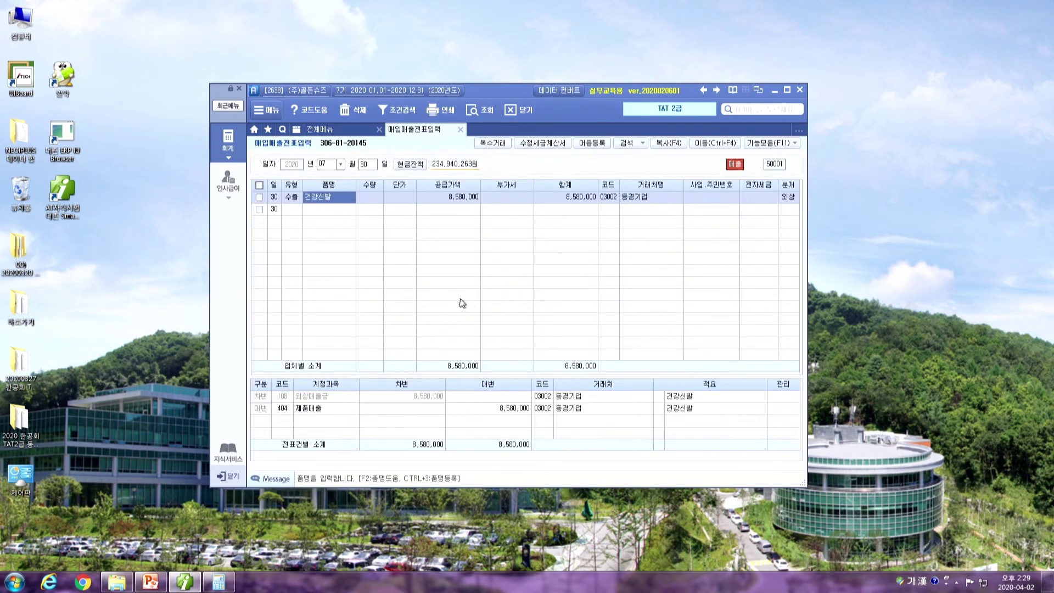
left_click(461, 130)
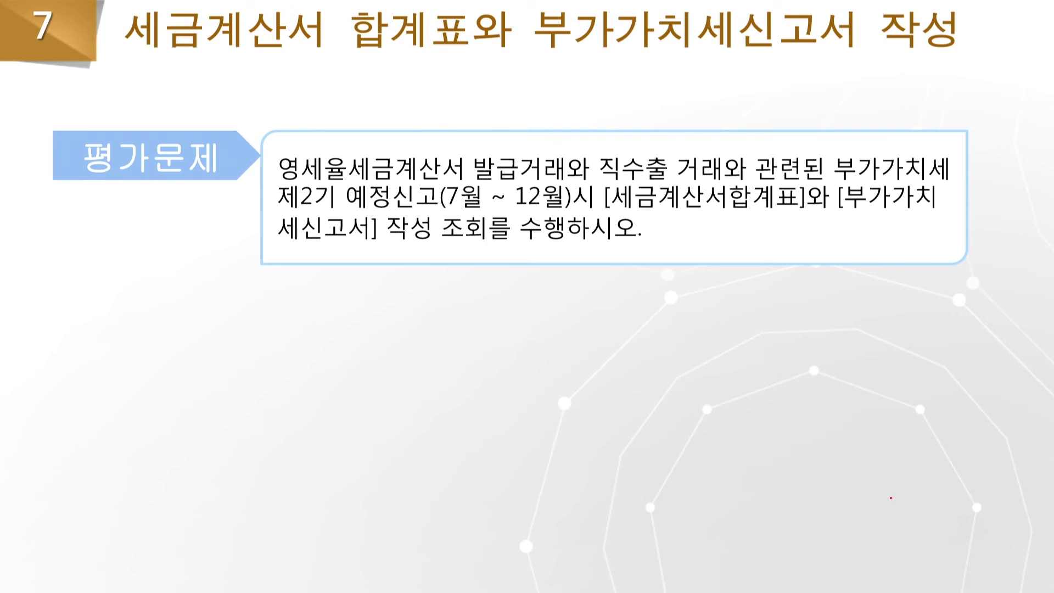
mouse_move(340, 176)
left_mouse_down()
mouse_move(272, 165)
mouse_move(336, 177)
left_mouse_up()
left_click_drag(356, 103, 357, 134)
left_click_drag(364, 110, 393, 126)
mouse_move(656, 187)
left_mouse_down()
mouse_move(596, 184)
mouse_move(666, 186)
mouse_move(637, 190)
left_mouse_up()
mouse_move(625, 108)
left_mouse_down()
mouse_move(626, 138)
mouse_move(635, 124)
left_mouse_up()
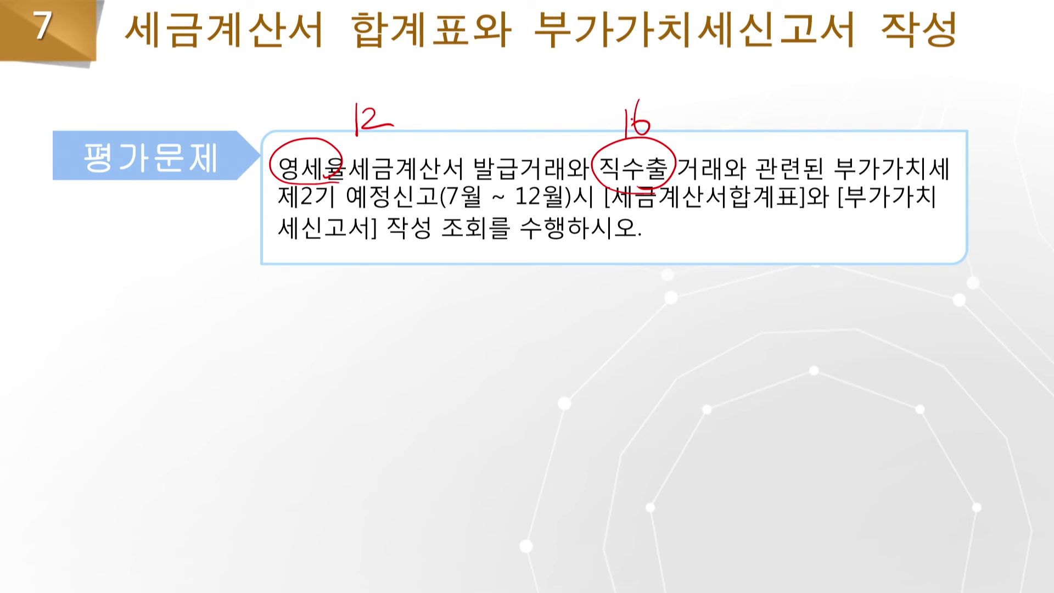